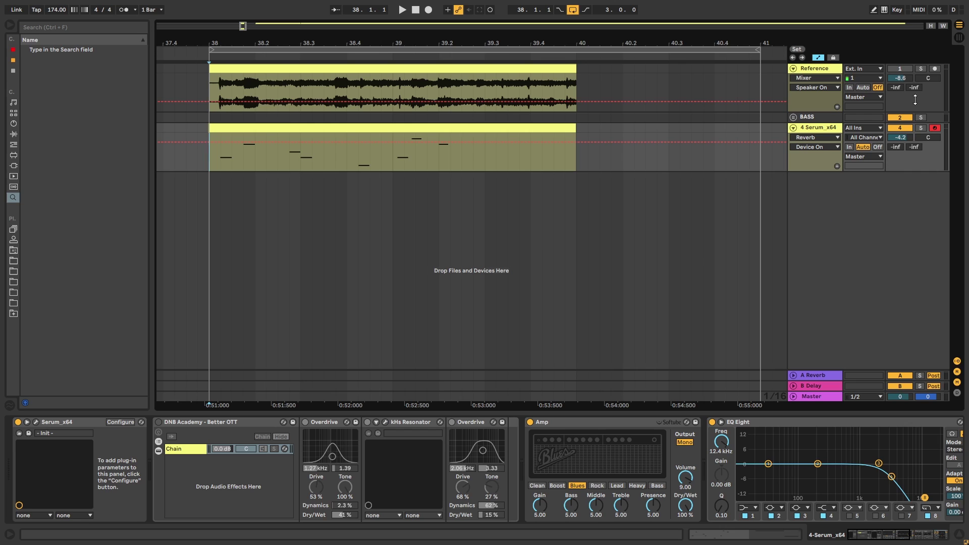
Compare the soloed Reference track from bar 39 with the full recreation from bar 38
left_click(921, 68)
key("space")
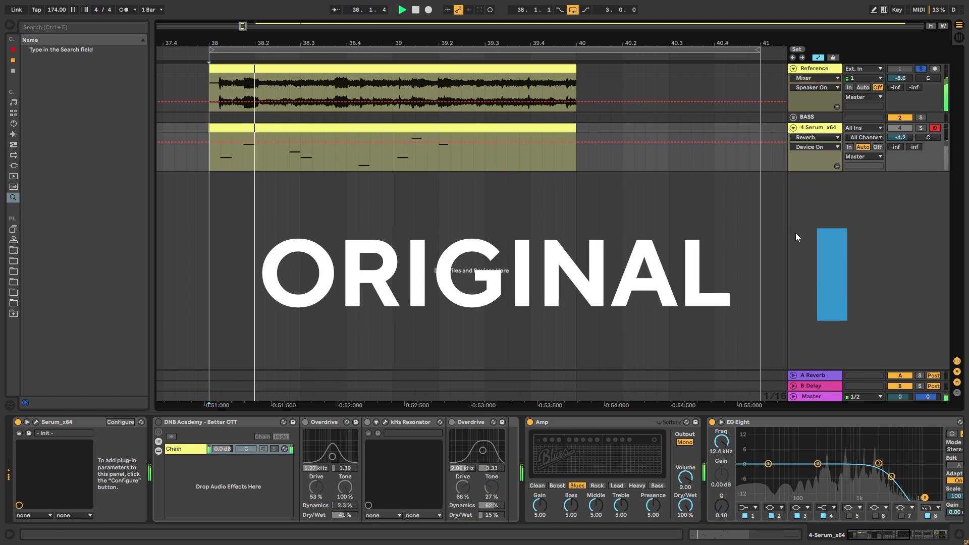
key("space")
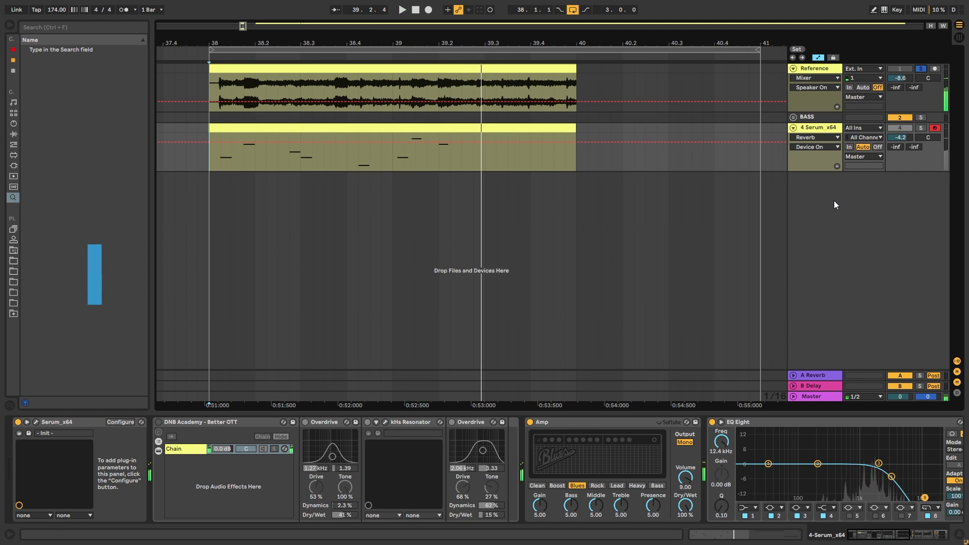
left_click(392, 163)
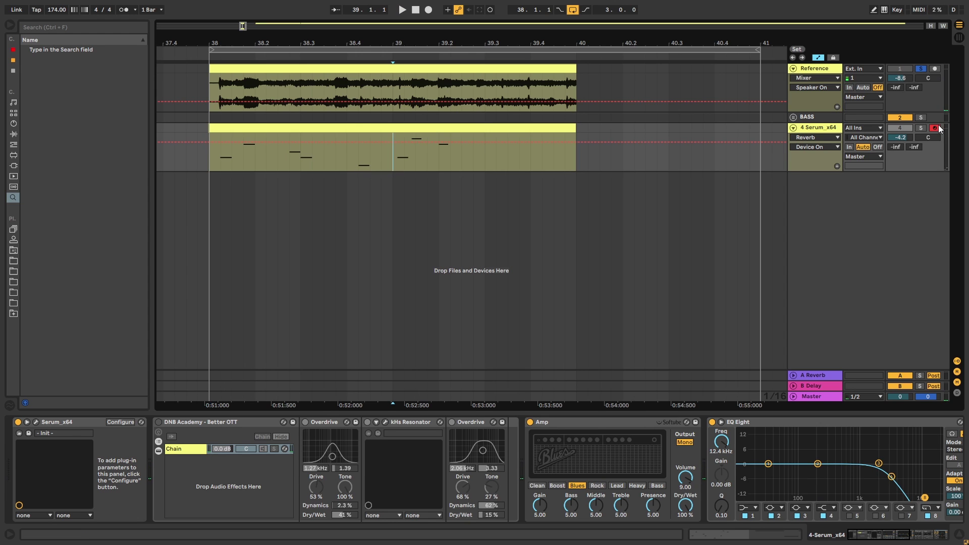
key("space")
left_click(922, 127)
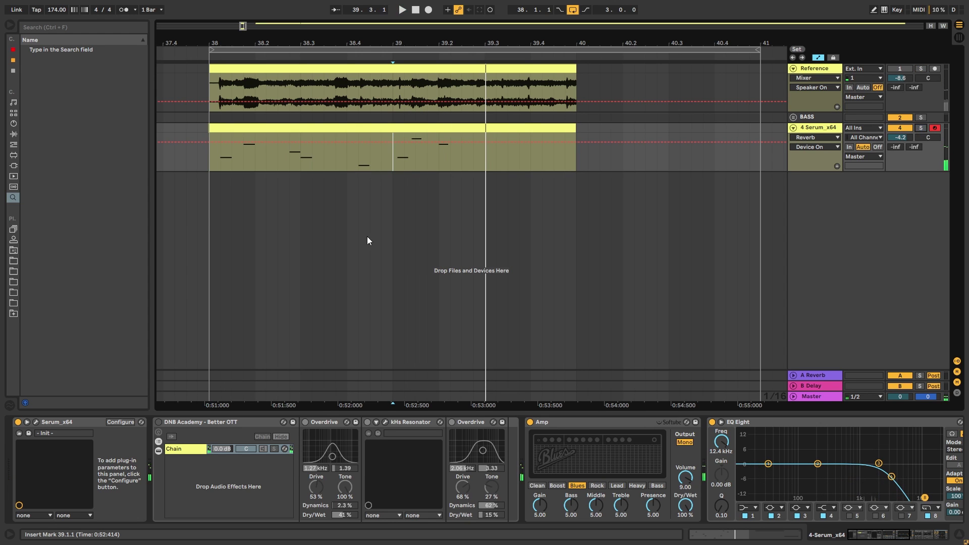
left_click(214, 157)
key("space")
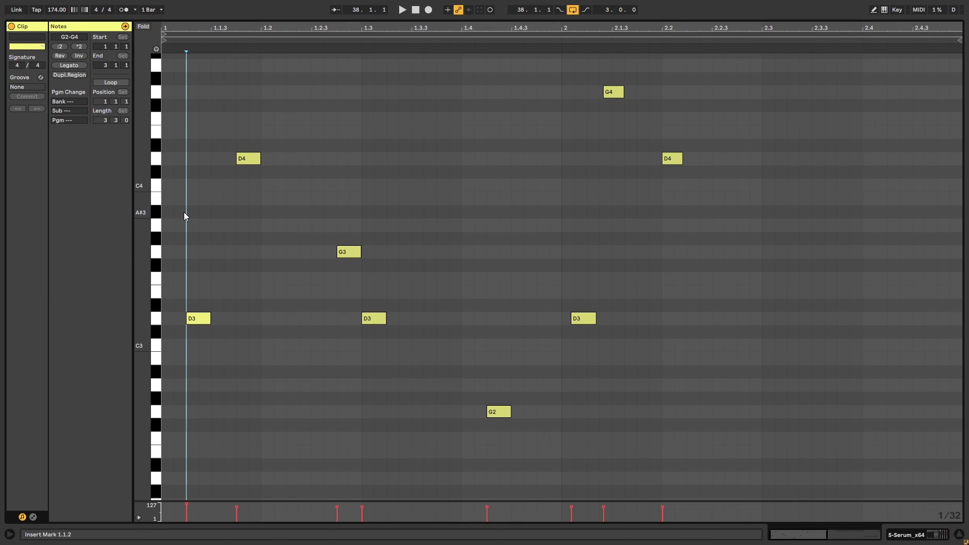
Select the G3 note of the lead melody, play it back, then deselect it
left_click(352, 252)
key("space")
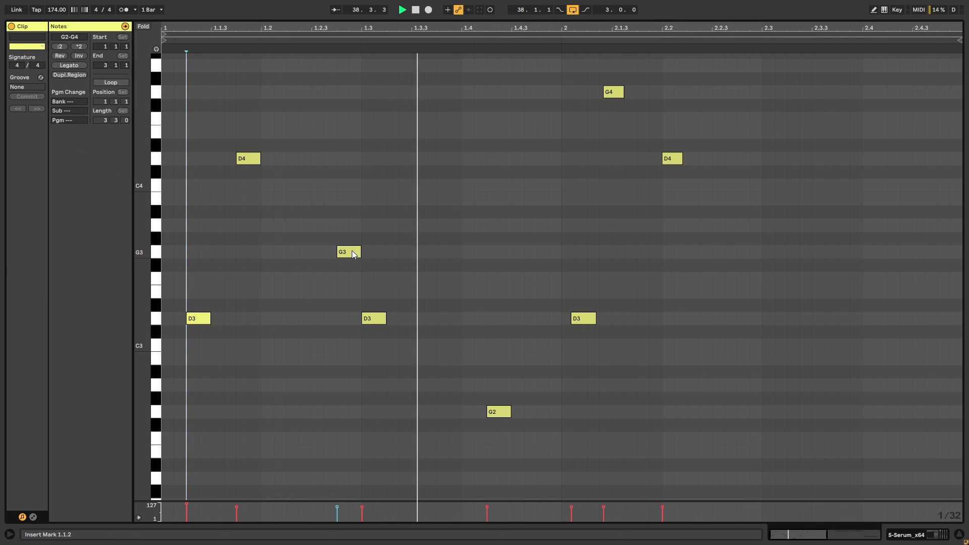
left_click(661, 367)
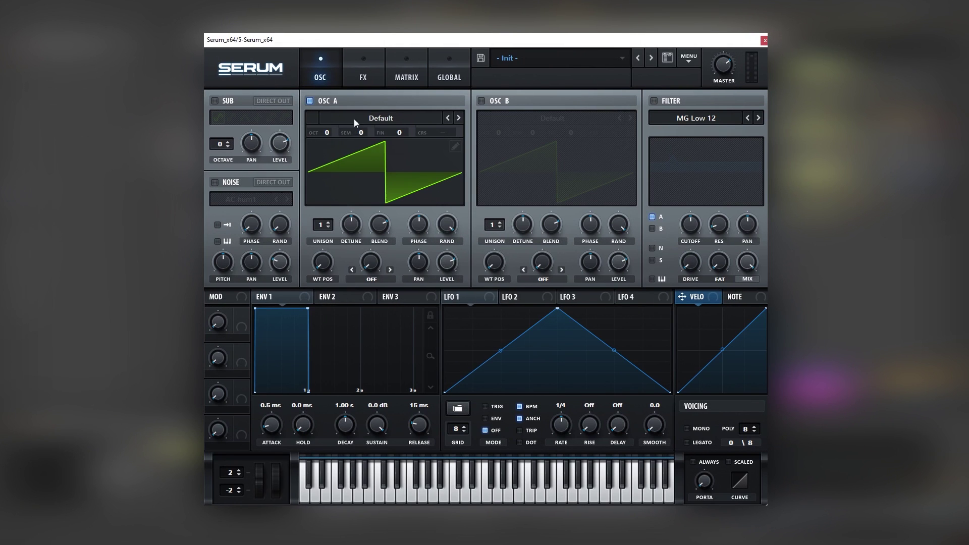
Load Basic Shapes into Osc A and morph its wavetable position to the square wave
left_click(367, 122)
mouse_move(353, 153)
left_click(434, 201)
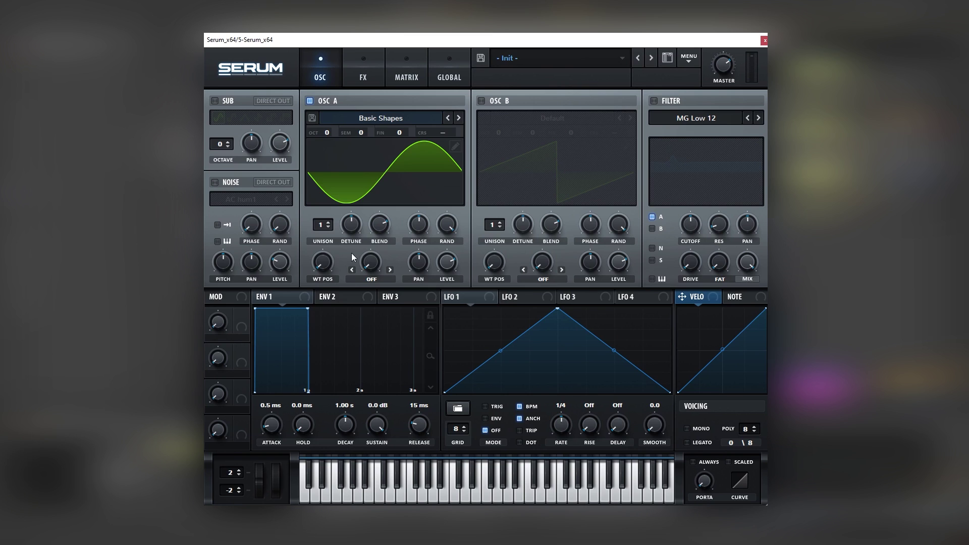
mouse_move(329, 250)
left_click_drag(329, 250, 341, 207)
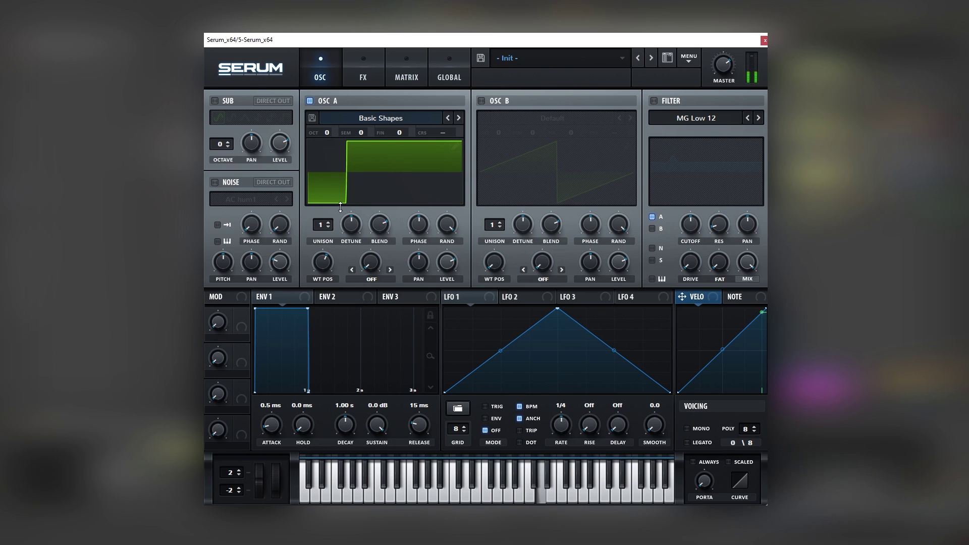
left_click_drag(322, 260, 325, 261)
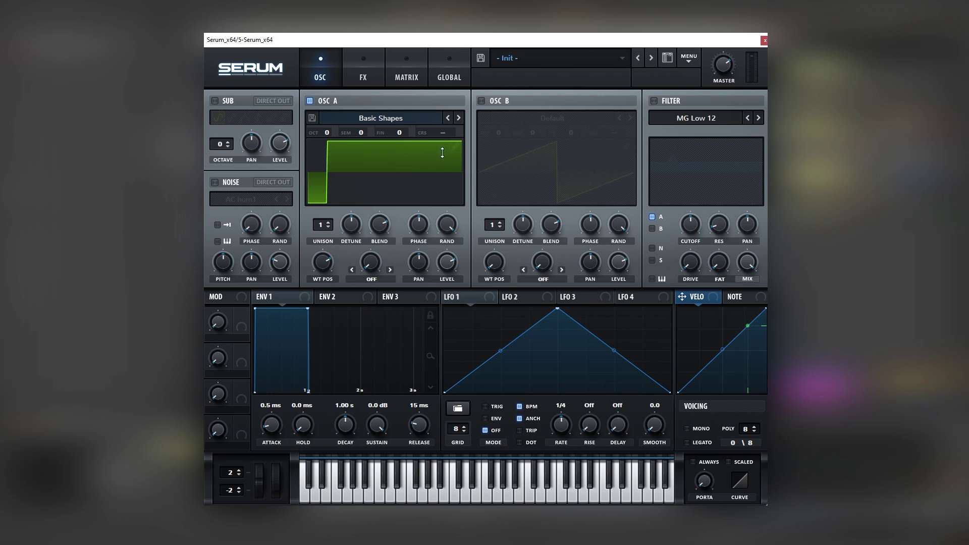
Give Osc B's saw 16 unison voices and switch on the synth filter
left_click_drag(493, 226, 492, 202)
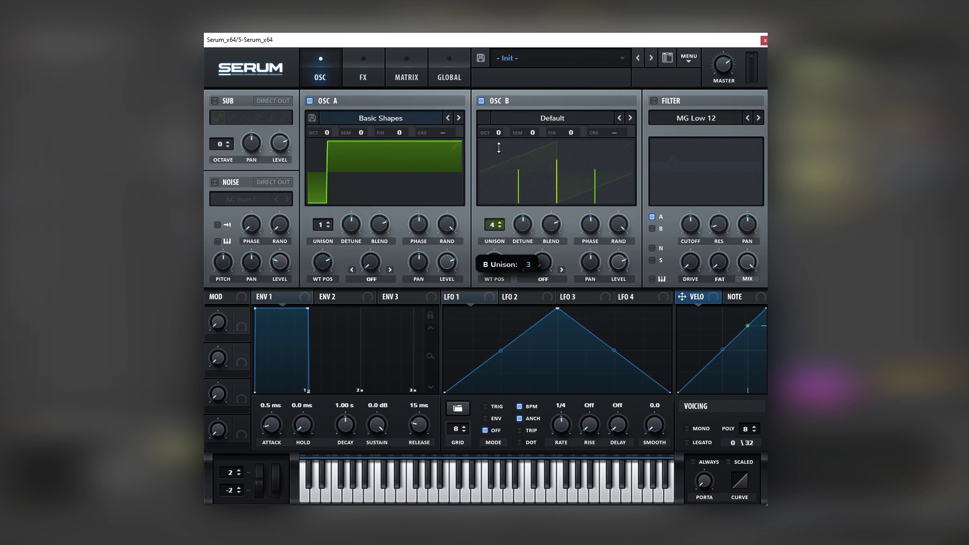
mouse_move(520, 231)
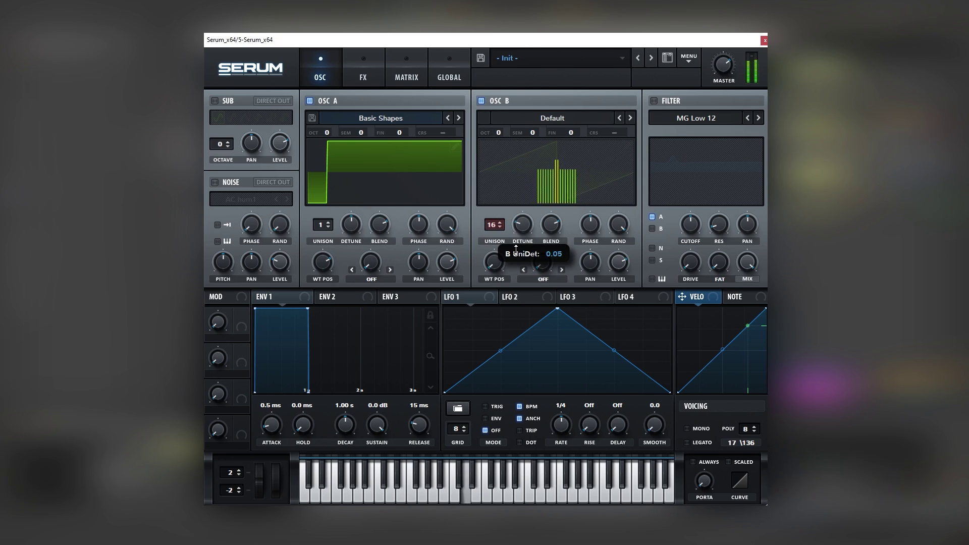
mouse_move(616, 270)
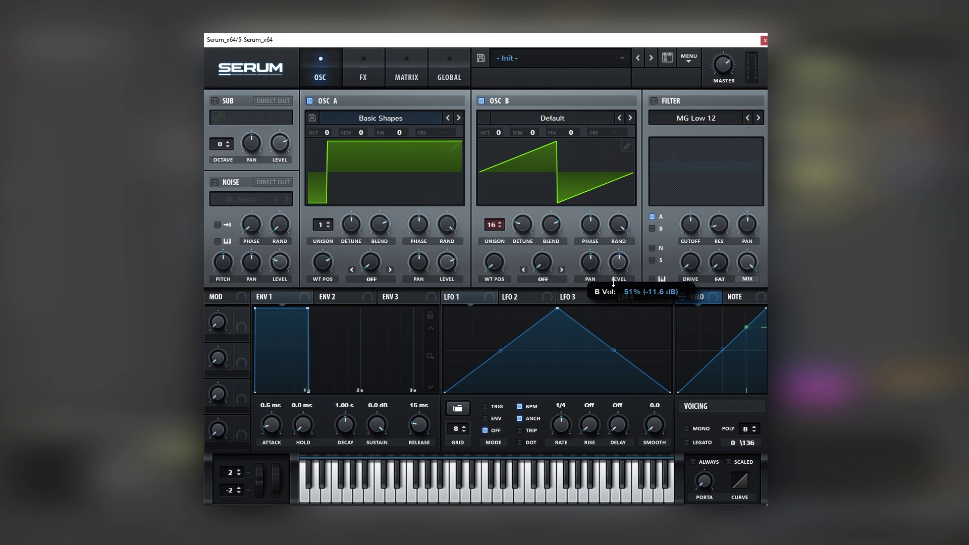
left_click(654, 100)
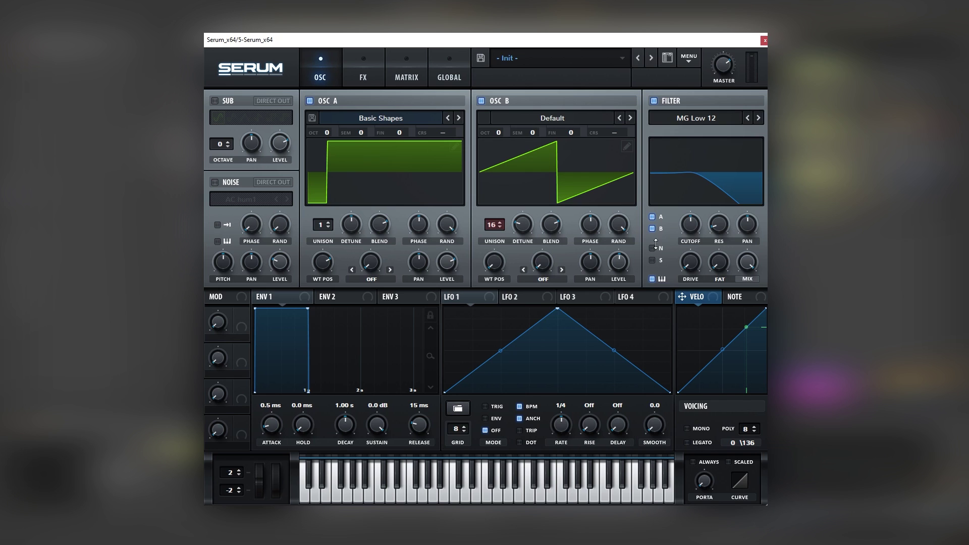
Make the filter a Band 24 band-pass, lower its cutoff to 308 Hz, and adjust its mix
left_click(696, 118)
mouse_move(679, 131)
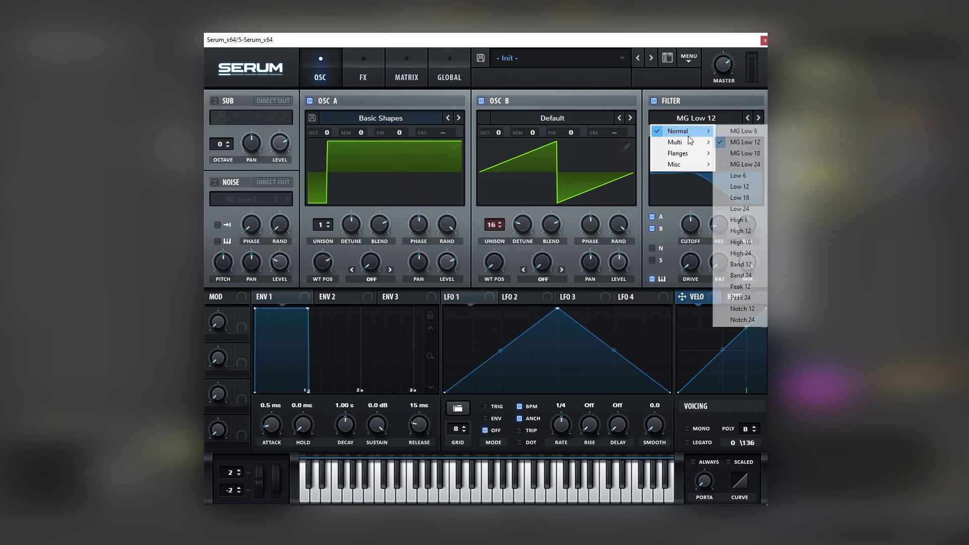
left_click(749, 279)
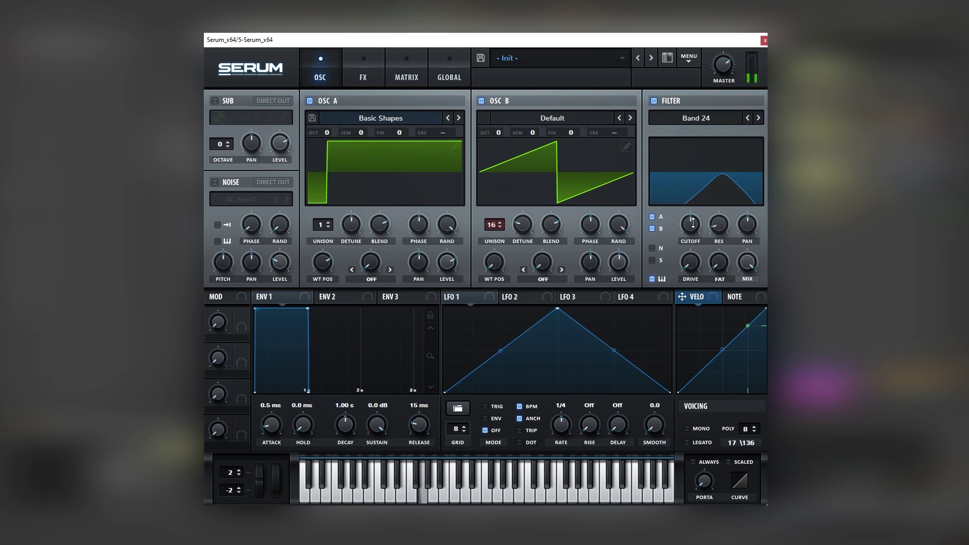
mouse_move(691, 224)
left_click_drag(691, 224, 706, 179)
left_click_drag(742, 266, 737, 288)
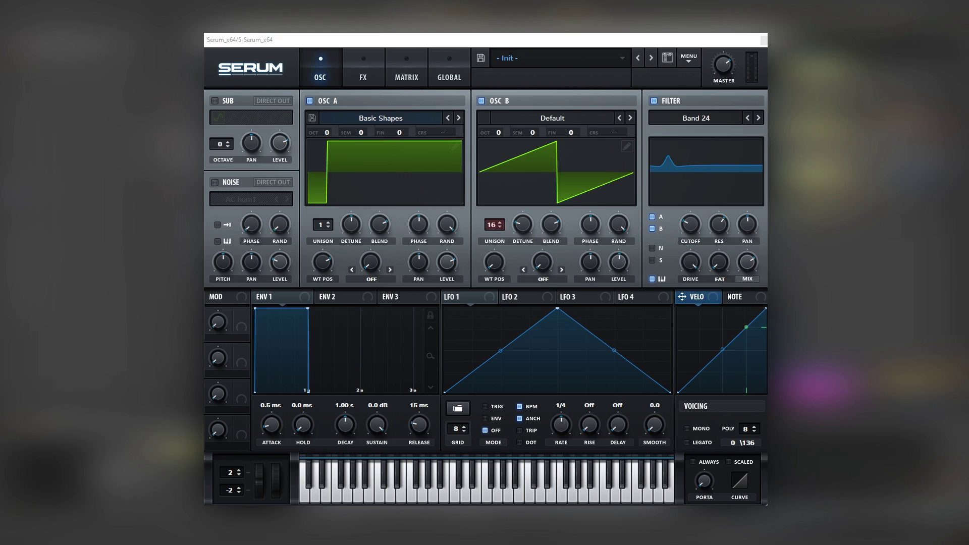
left_click(362, 68)
Enable Hyper/Dimension and Distortion, raising the distortion drive to 62%
left_click(219, 103)
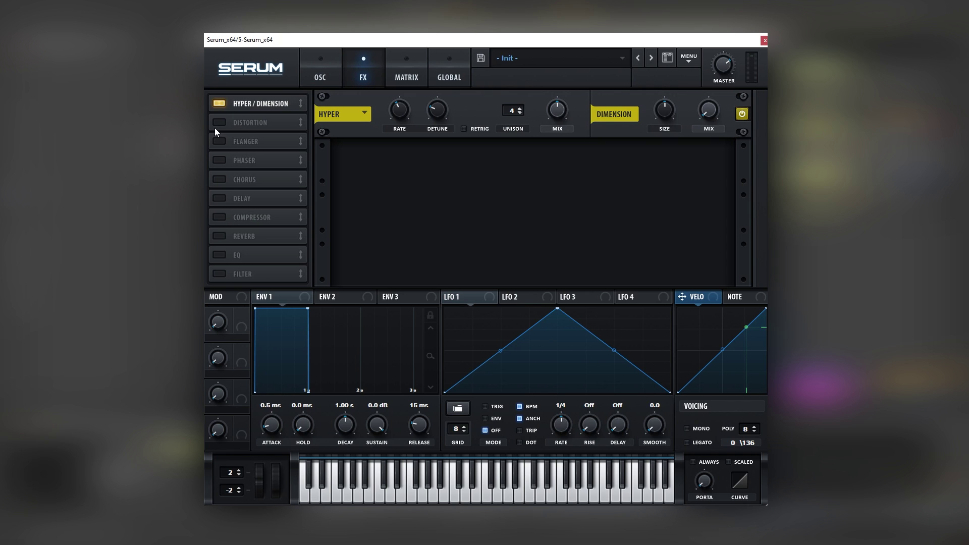
left_click(215, 129)
left_click_drag(619, 161, 646, 102)
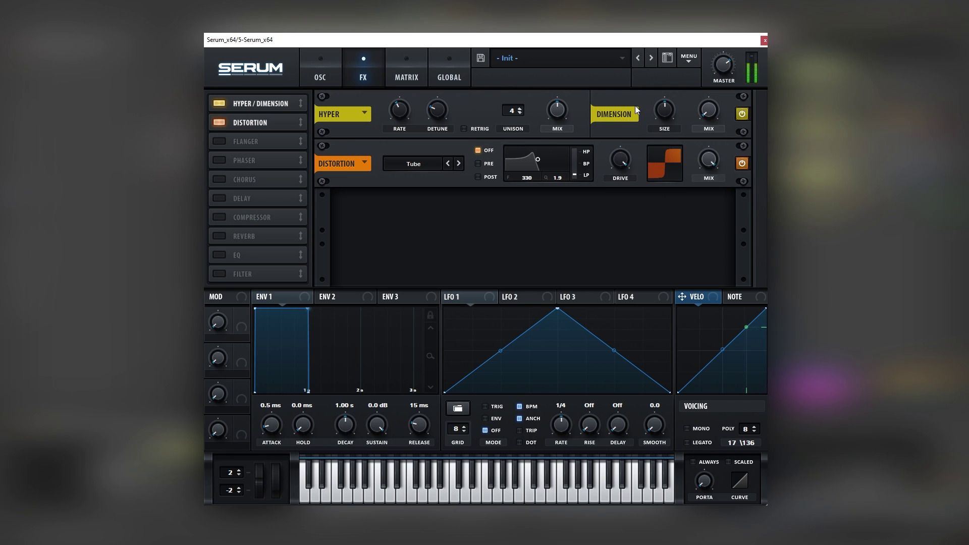
Enable the FX Filter as Band 24 with resonance around 59%
left_click(219, 273)
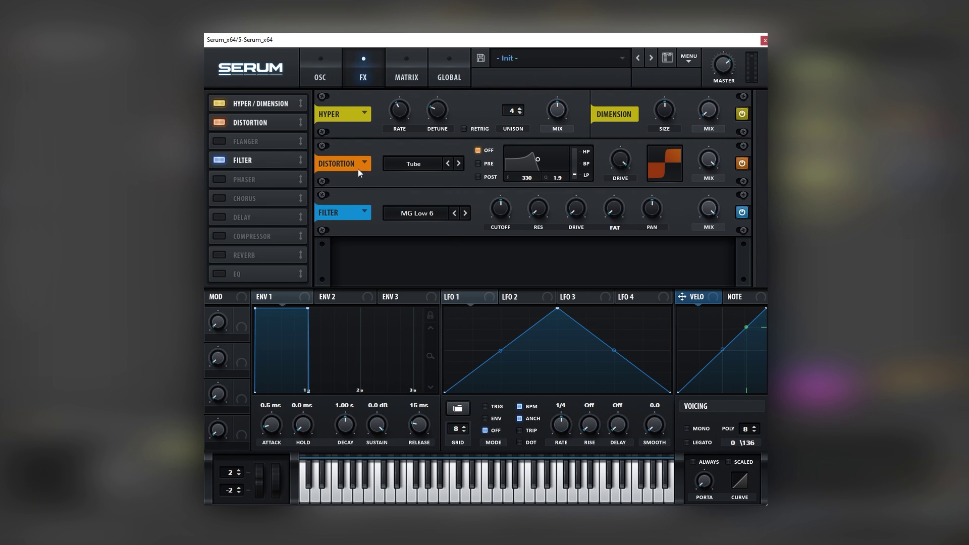
left_click(416, 213)
mouse_move(419, 226)
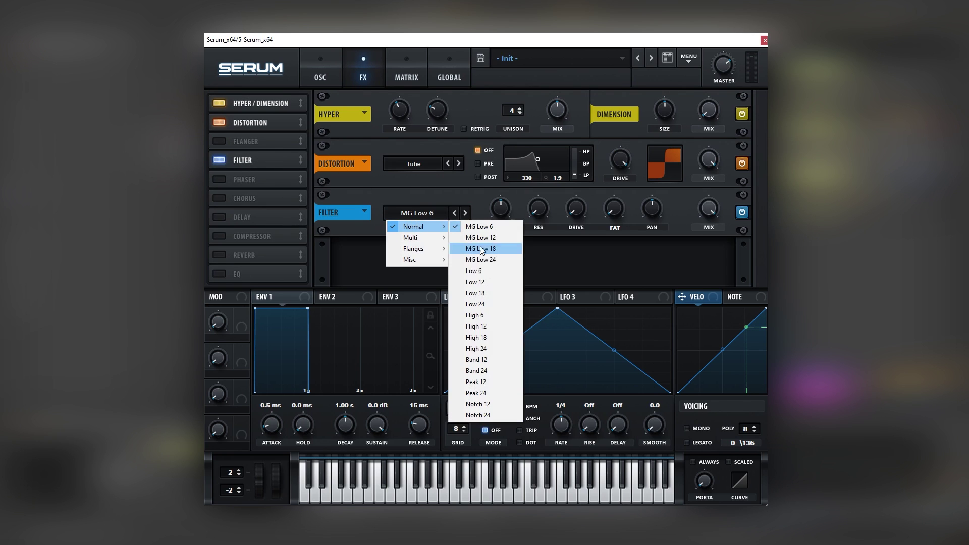
left_click(493, 345)
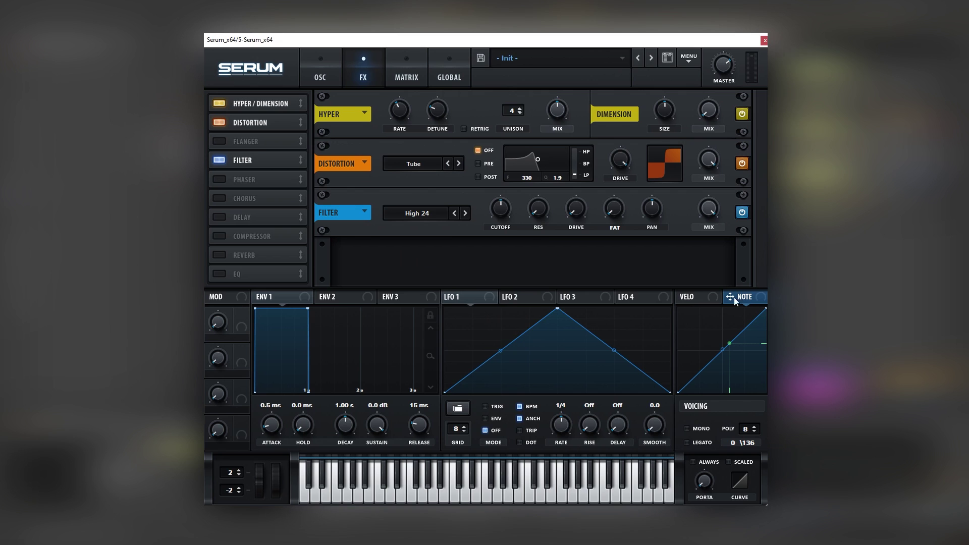
left_click(417, 213)
mouse_move(426, 228)
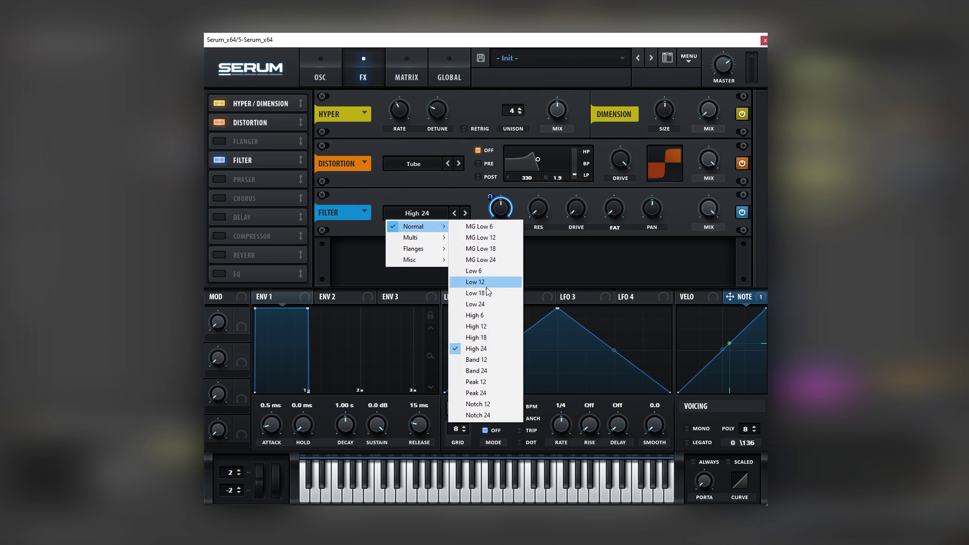
left_click(486, 360)
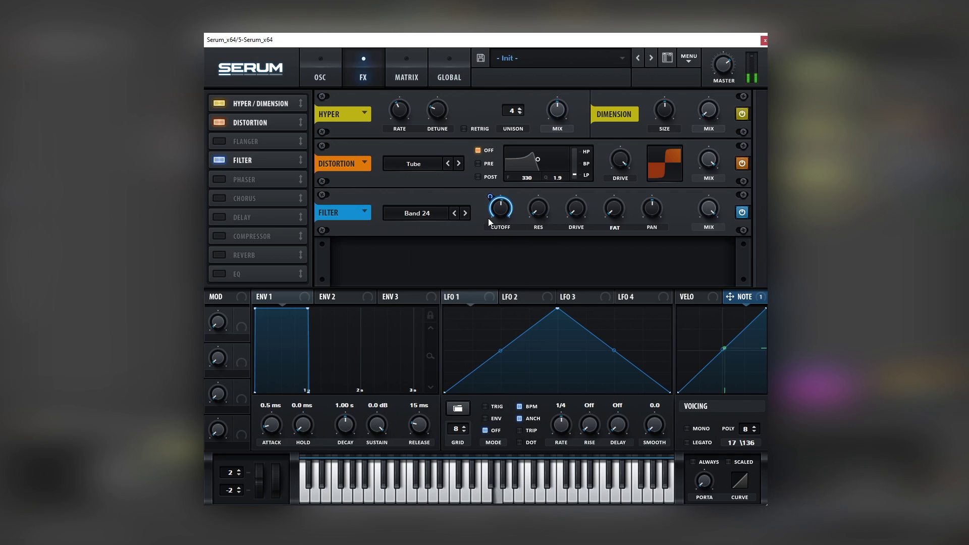
mouse_move(496, 204)
left_click_drag(554, 162, 554, 160)
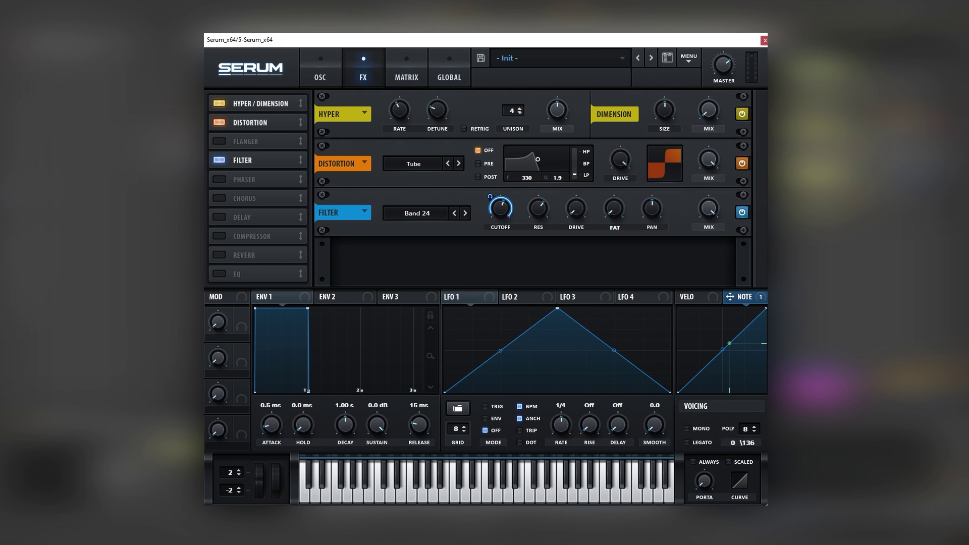
Add a Reverb with raised wet mix and a Phaser, then return to the OSC page
left_click(219, 255)
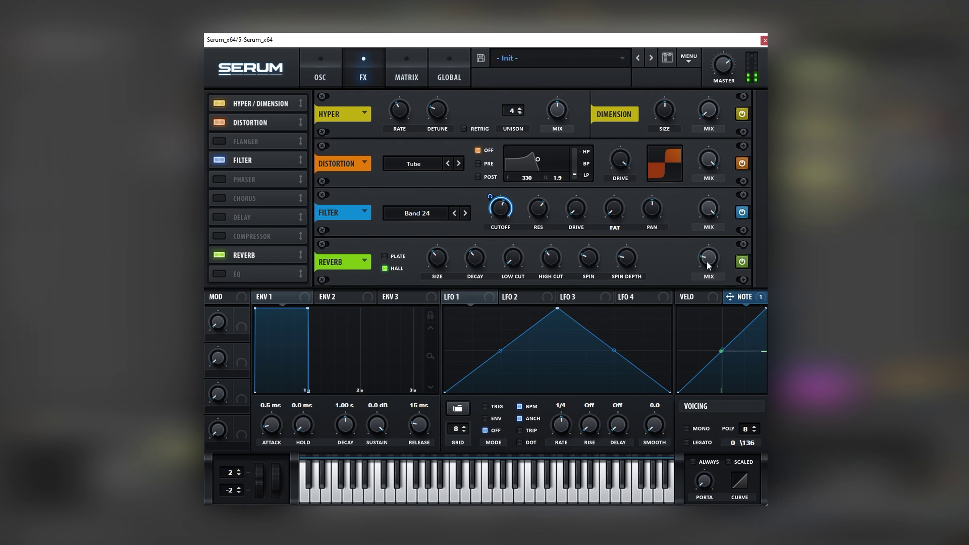
left_click_drag(706, 262, 713, 240)
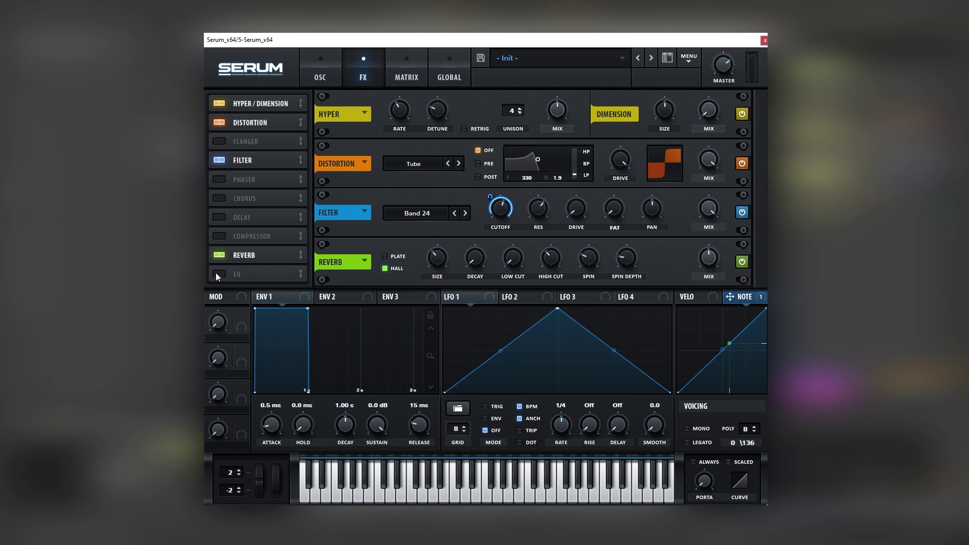
left_click(219, 179)
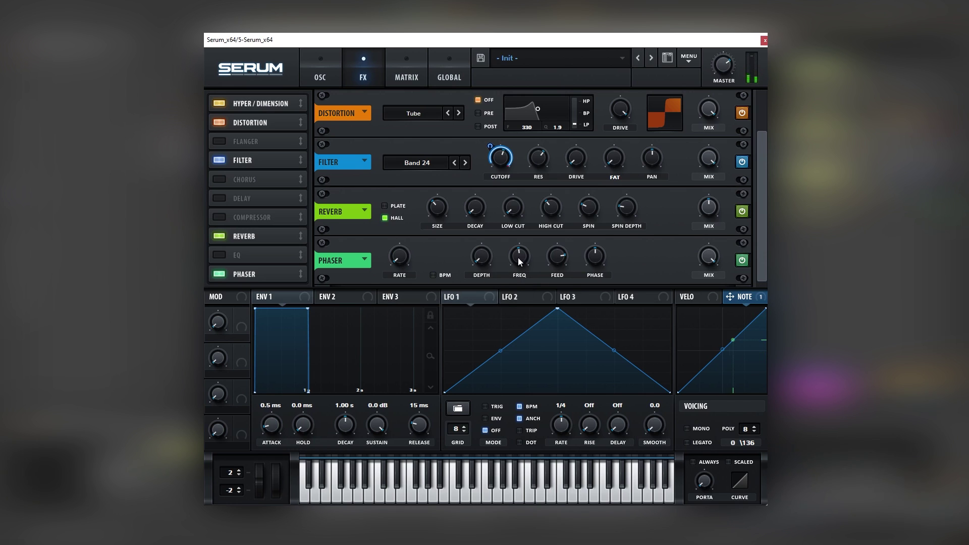
mouse_move(518, 261)
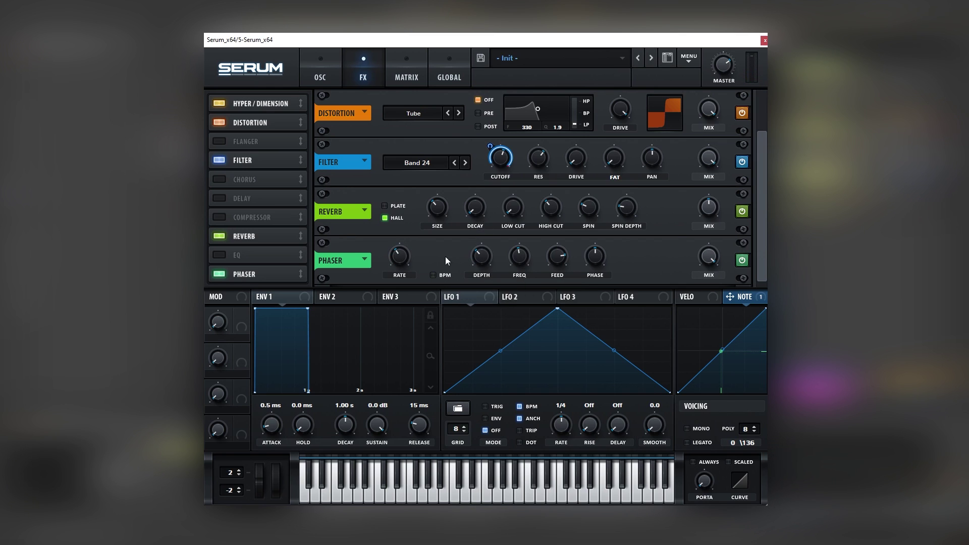
mouse_move(393, 262)
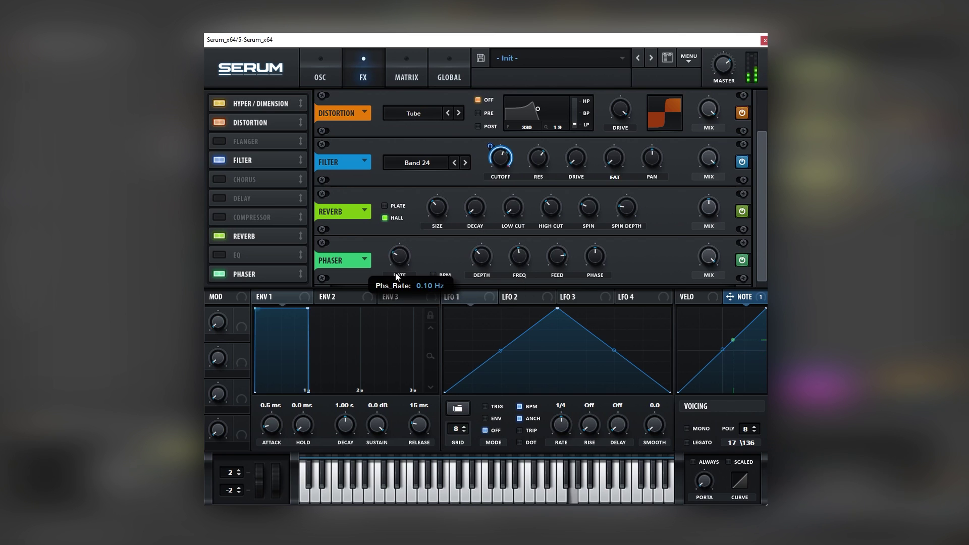
left_click(313, 73)
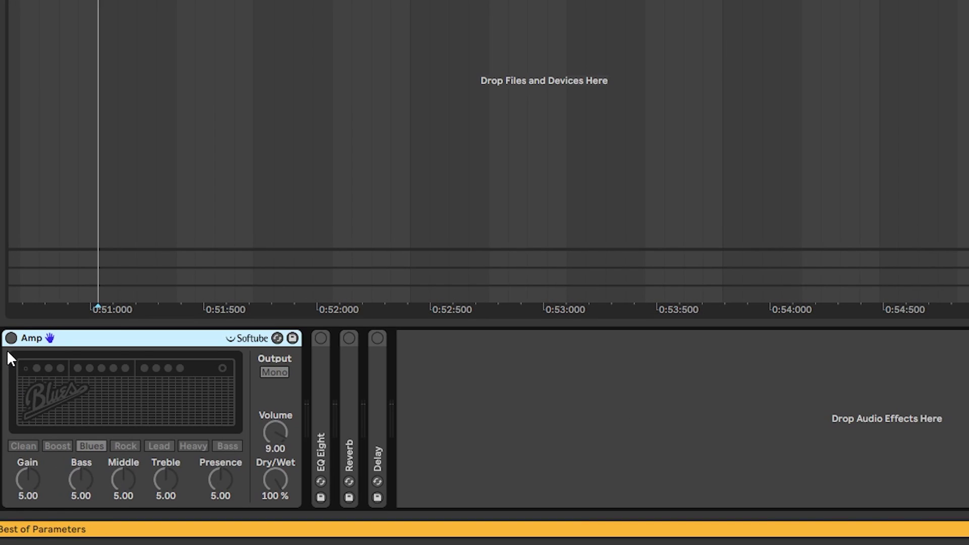
Switch on the Amp and the expanded EQ Eight, auditioning the chain during playback
left_click(11, 339)
key("space")
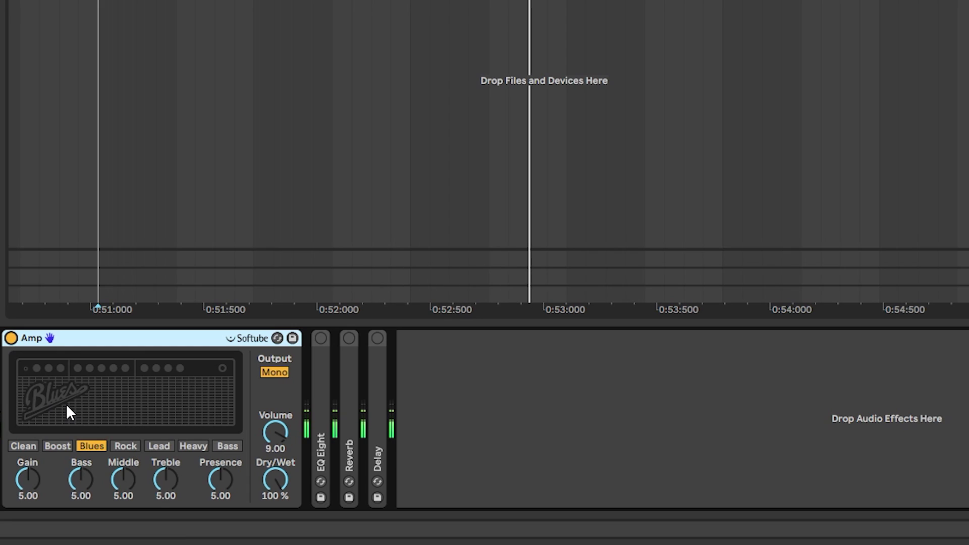
double_click(323, 373)
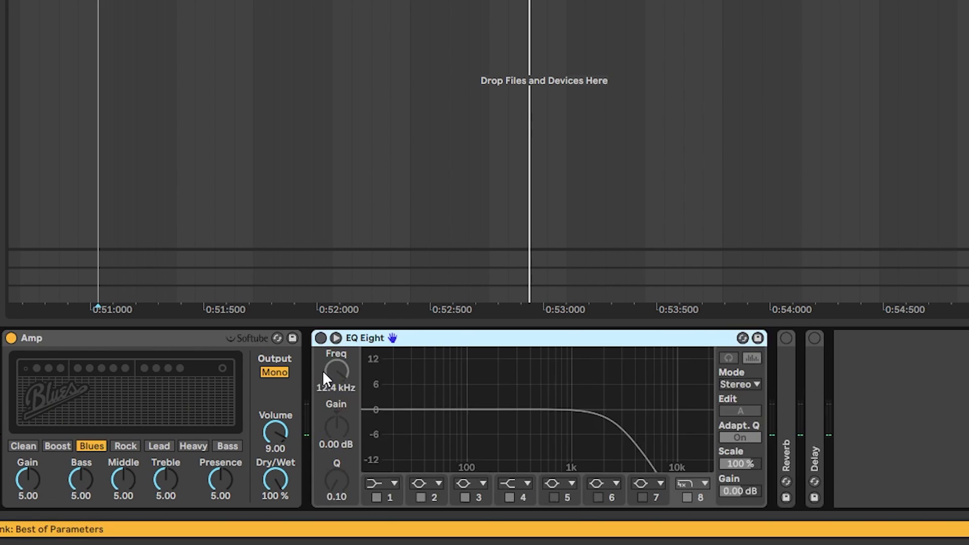
left_click(320, 337)
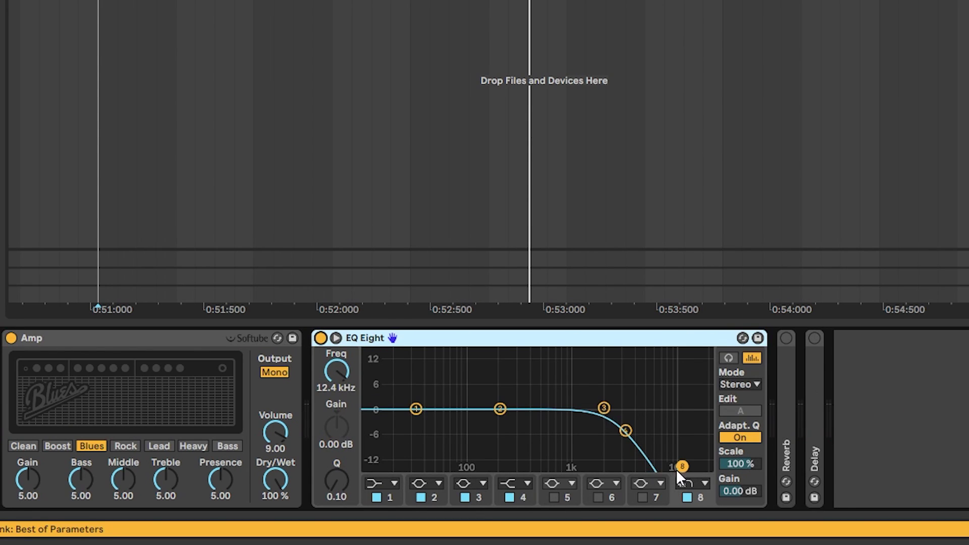
key("space")
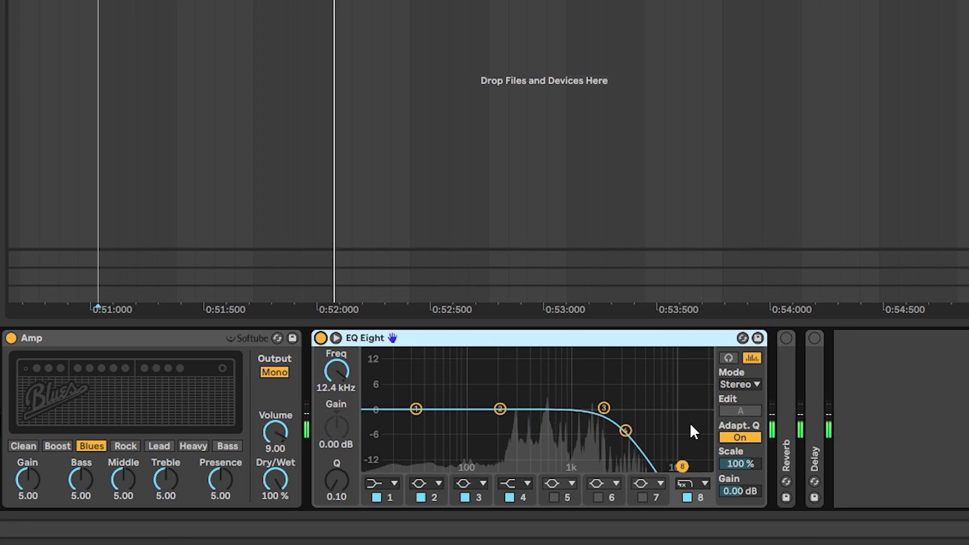
key("space")
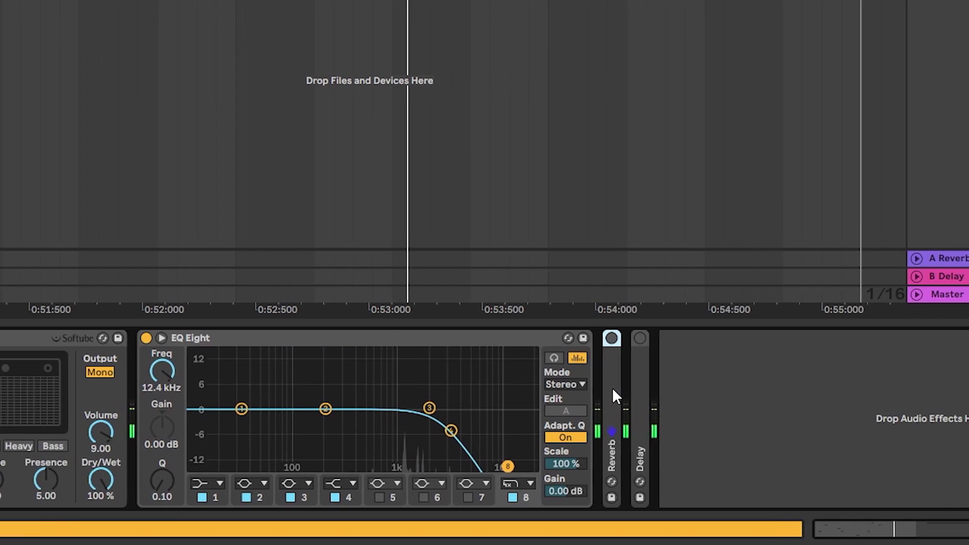
Expand and switch on the Reverb and Delay devices, auditioning the reverb
double_click(785, 363)
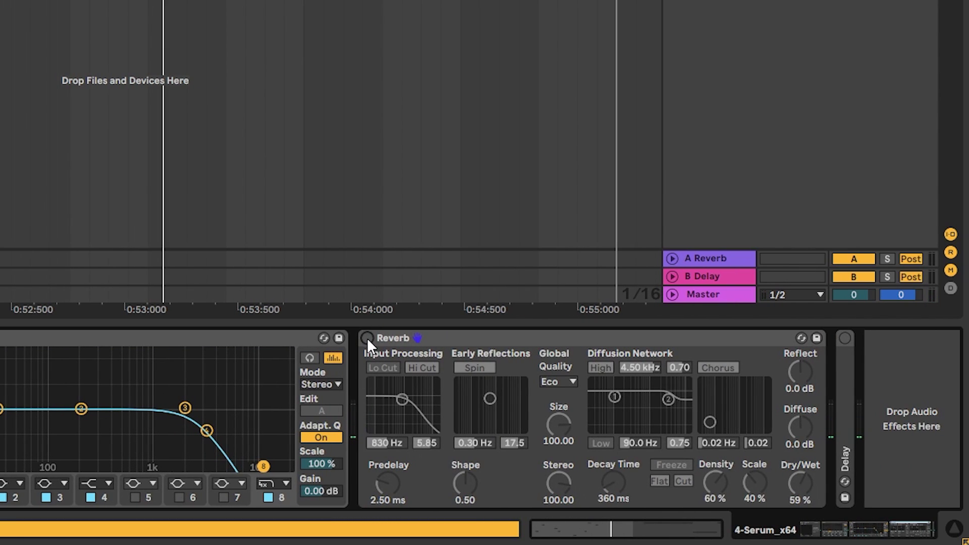
left_click(367, 337)
key("space")
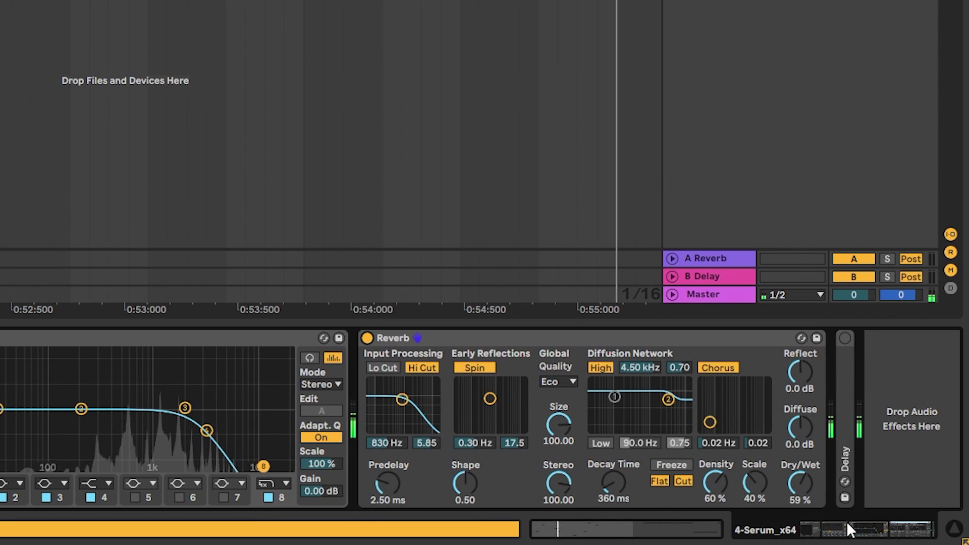
double_click(846, 408)
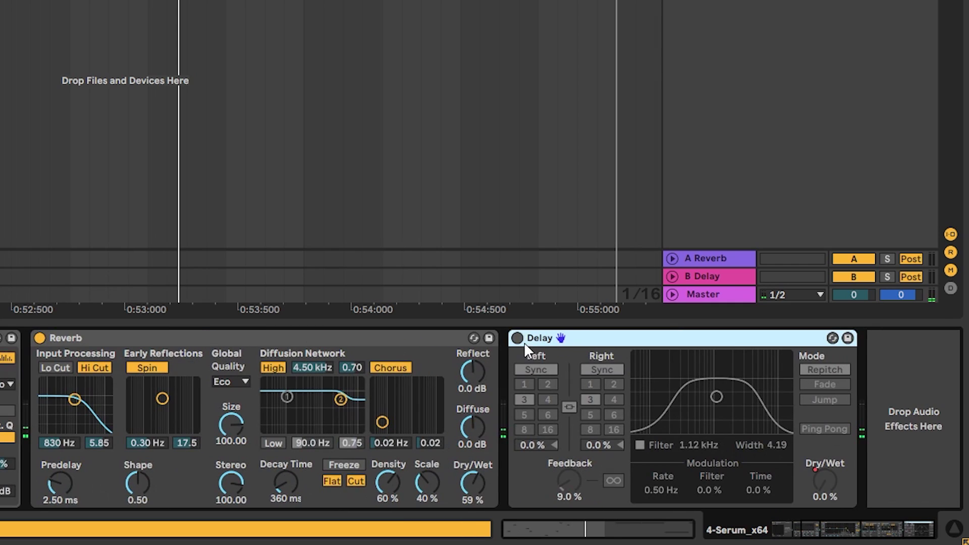
left_click(516, 337)
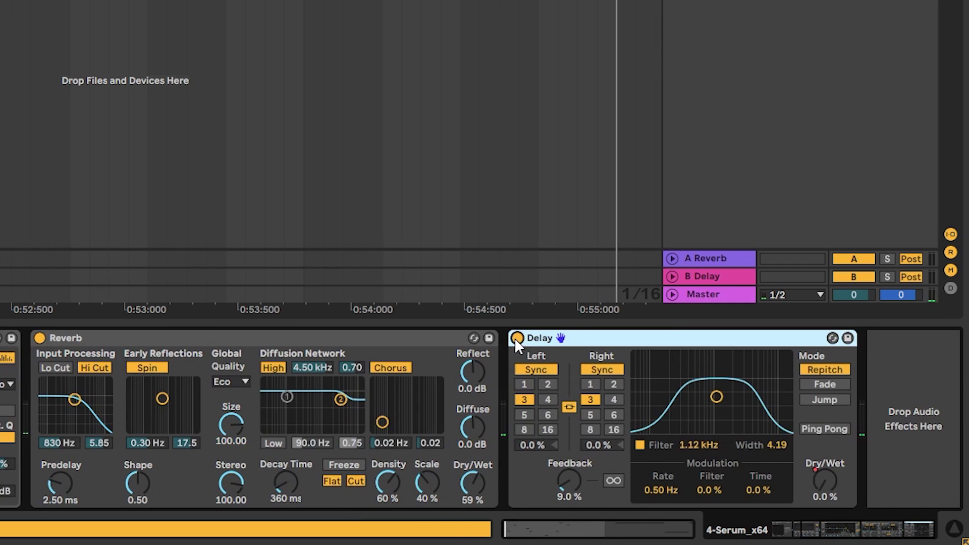
right_click(824, 480)
Show the Delay Dry/Wet automation, play the loop, then delete and undo-restore the envelope
left_click(775, 367)
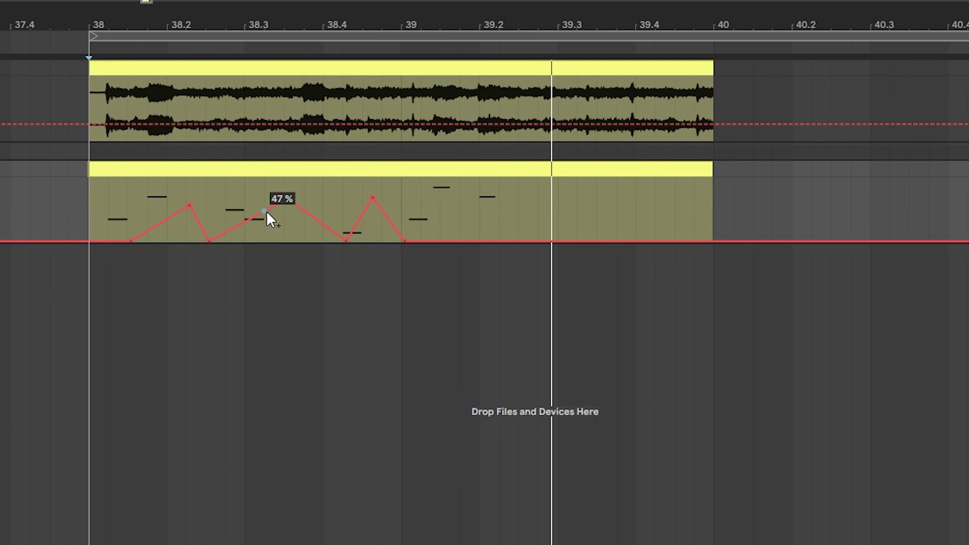
key("space")
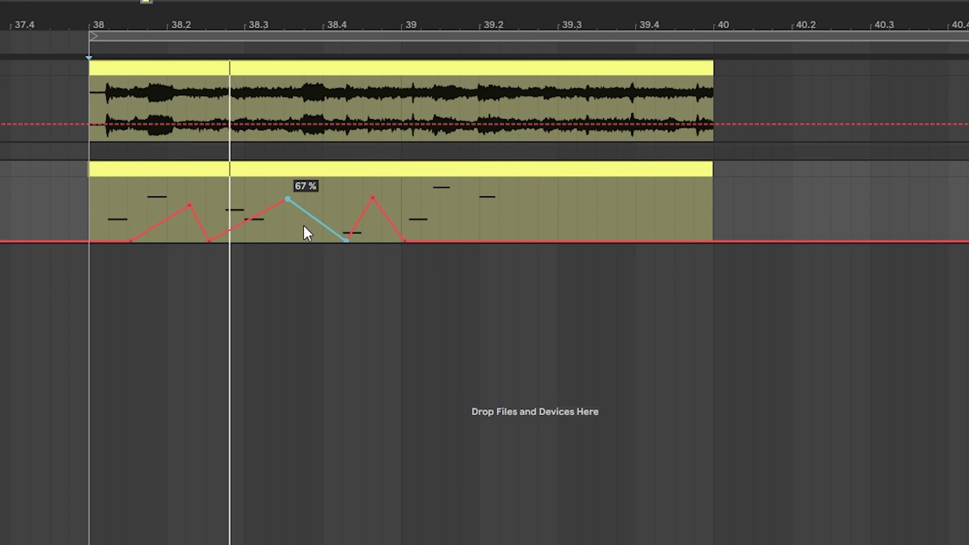
key("Delete")
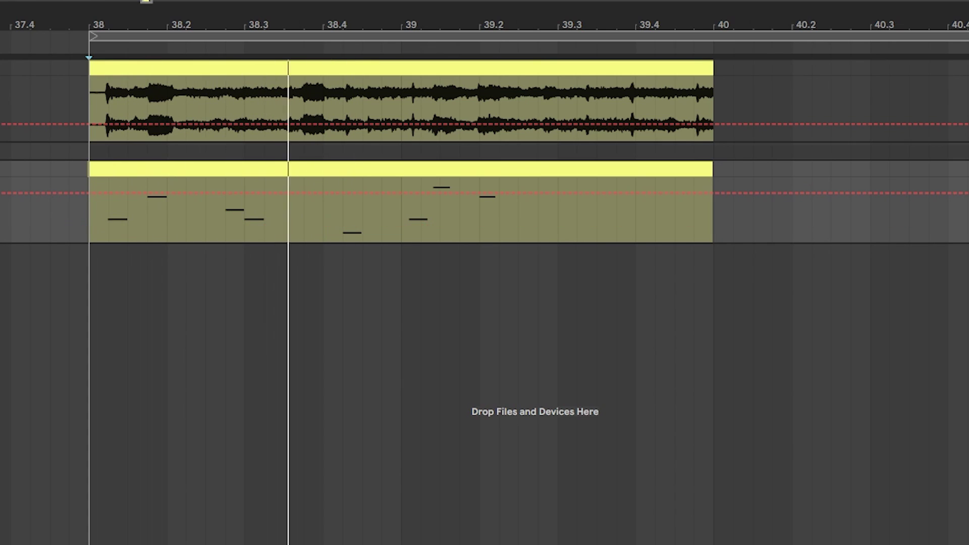
key("ctrl+z")
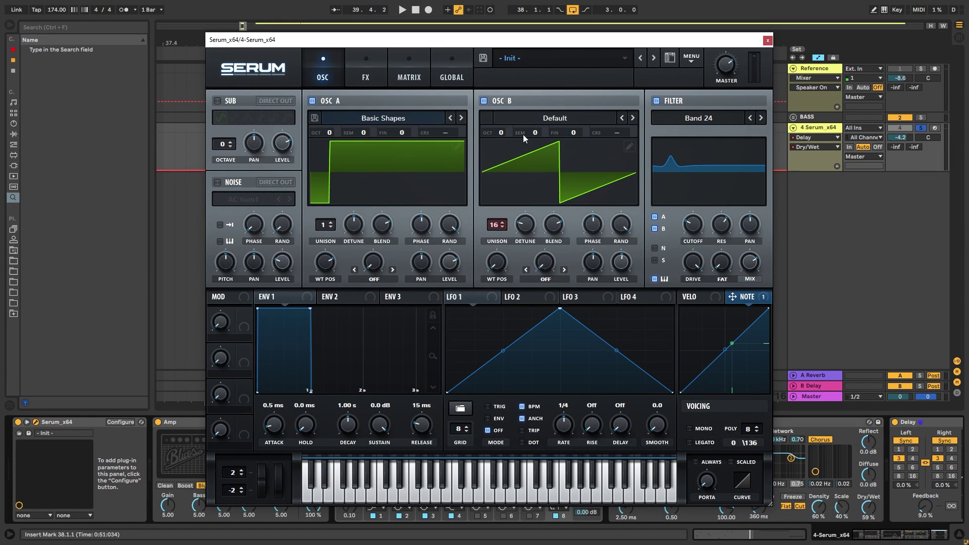
Sweep Osc A's wavetable position and the main filter cutoff, leaving the wavetable position at 5
left_click_drag(313, 264, 314, 254)
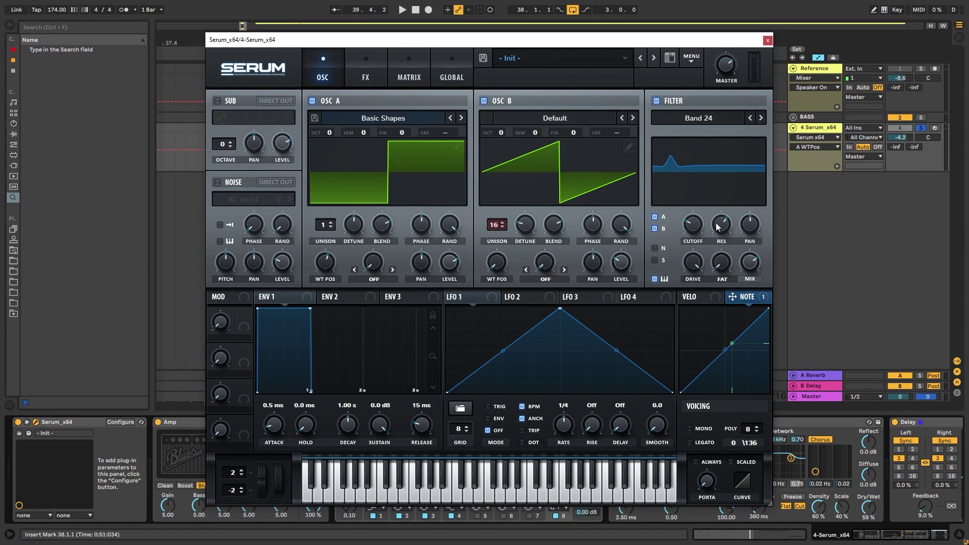
left_click_drag(694, 225, 708, 217)
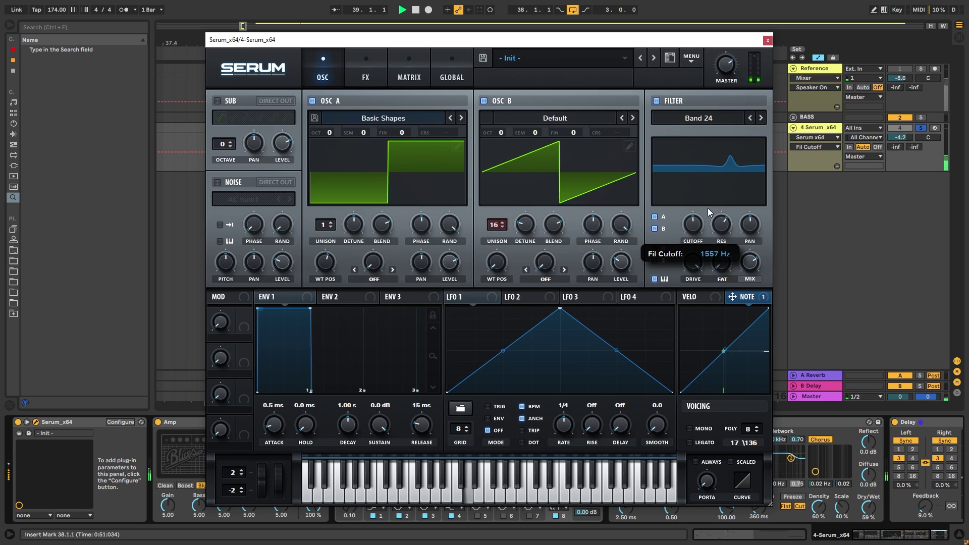
left_click_drag(335, 255, 335, 259)
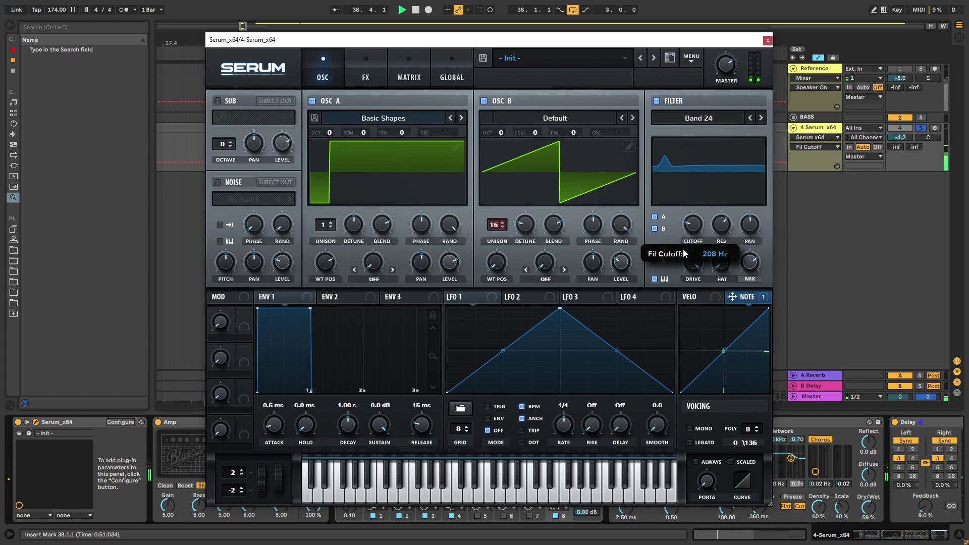
Raise the FX filter cutoff to 341 Hz and stop playback
left_click(366, 73)
left_click_drag(503, 222, 505, 214)
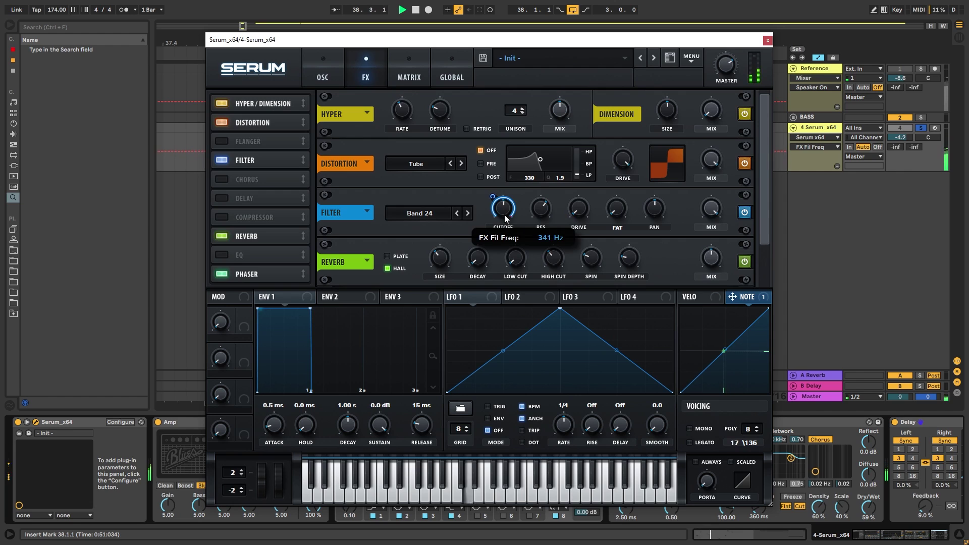
key("space")
left_click(322, 76)
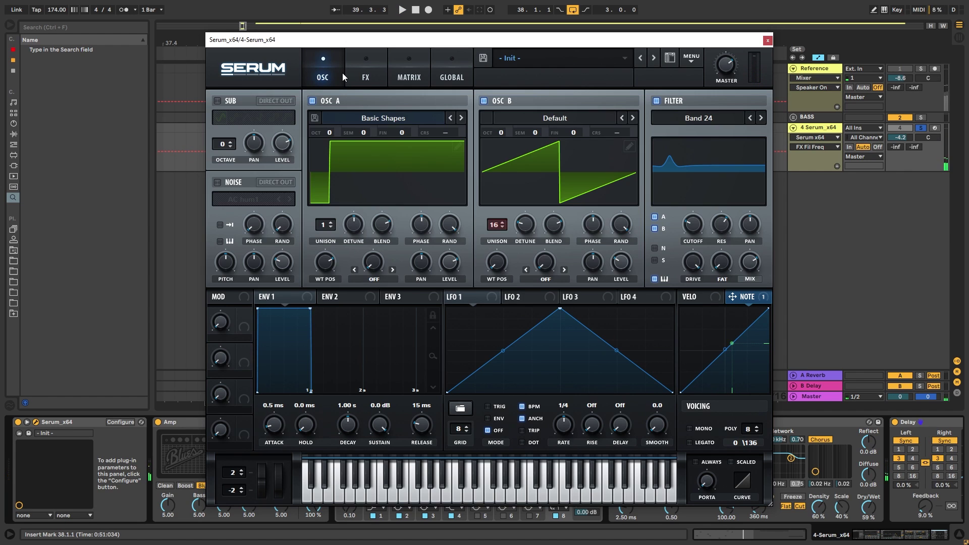